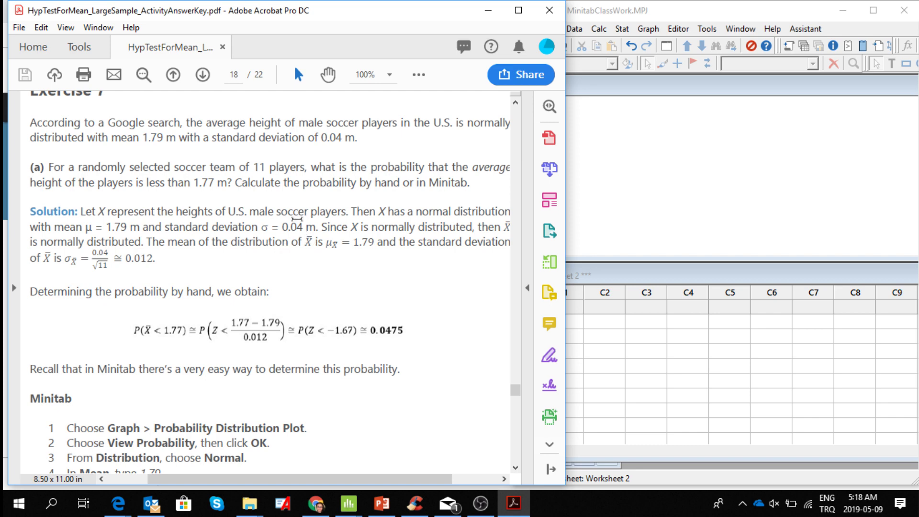
Highlight the population mean μ = 1.79 m and standard deviation σ = 0.04 m in the solution, and "normally" in the Exercise 7 statement.
click(416, 75)
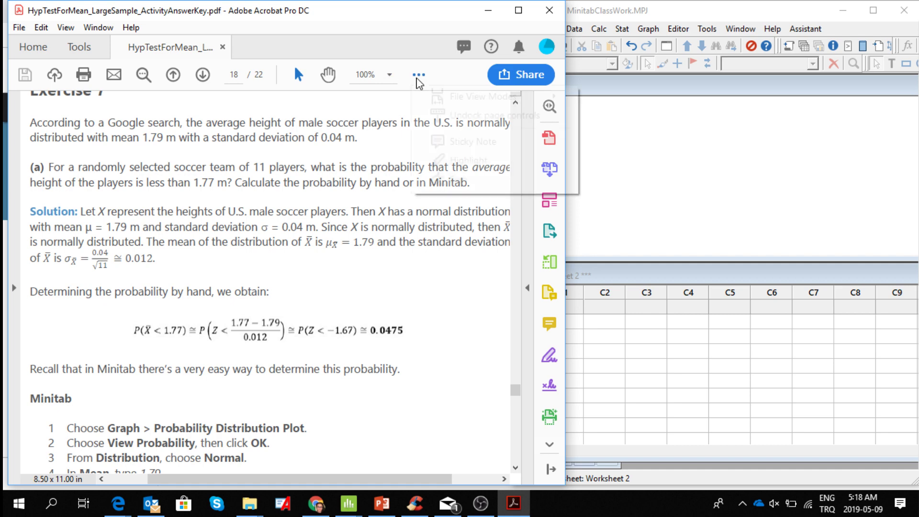
click(462, 166)
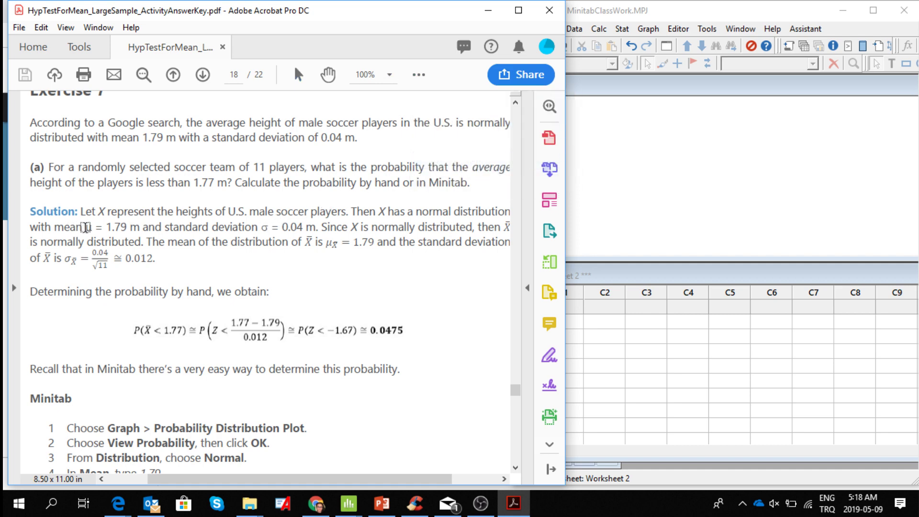
drag(86, 227, 140, 226)
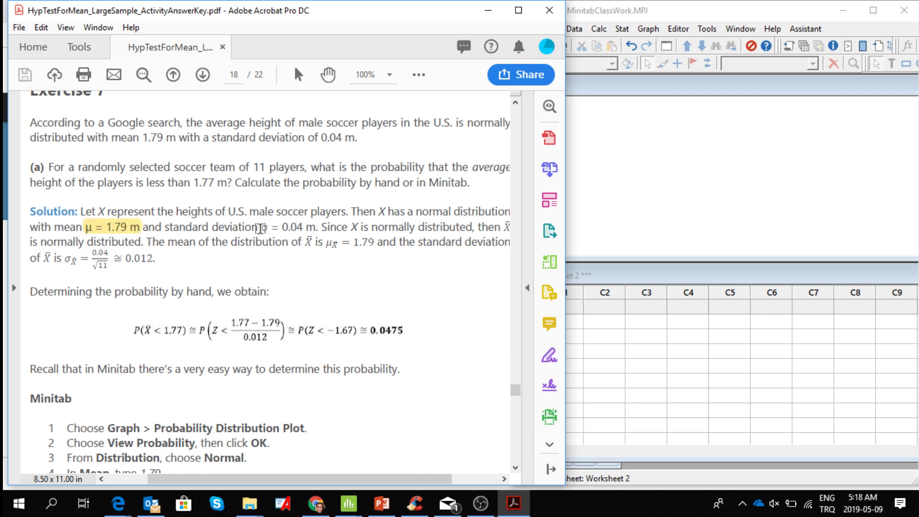
drag(260, 227, 319, 224)
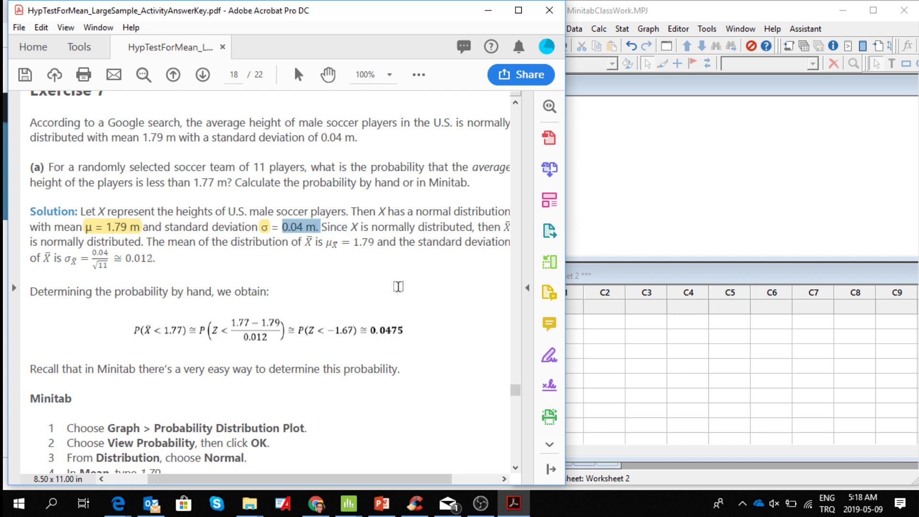
key(u)
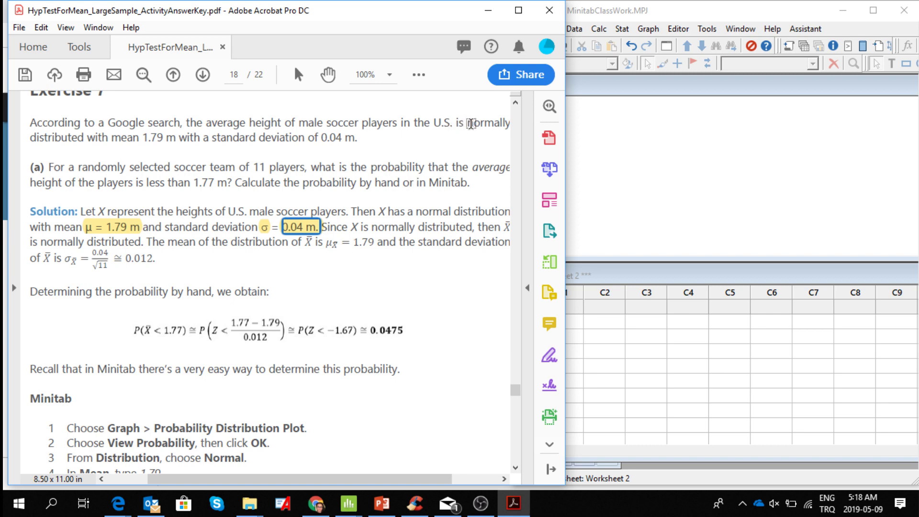
drag(471, 123, 516, 132)
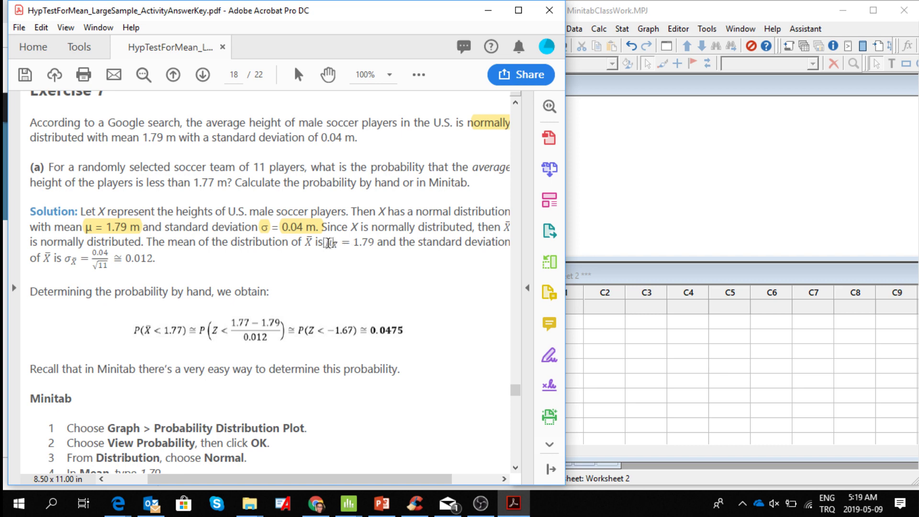
Highlight the sample mean's expected value 1.79 and standard deviation 0.04/√11, and the phrase "a randomly selected soccer team of 11 players" in part (a).
drag(325, 243, 375, 243)
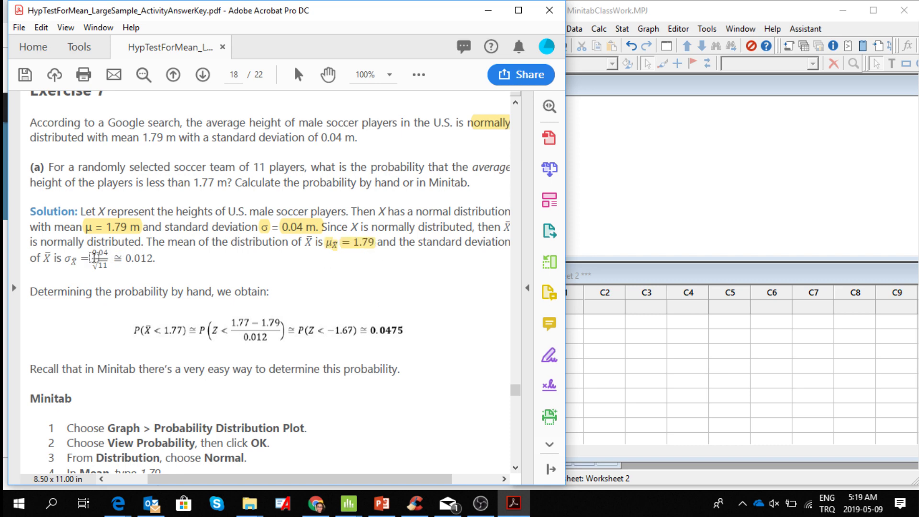
drag(66, 259, 109, 263)
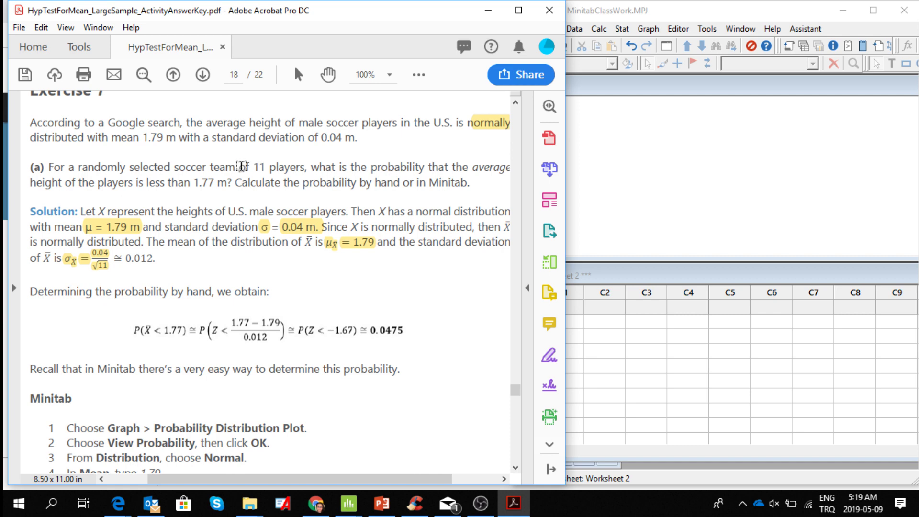
drag(239, 167, 292, 166)
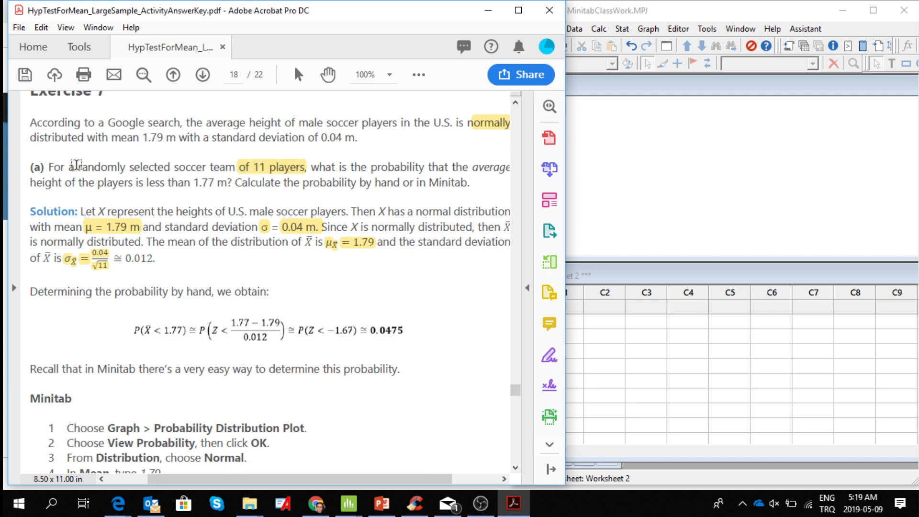
drag(70, 167, 246, 174)
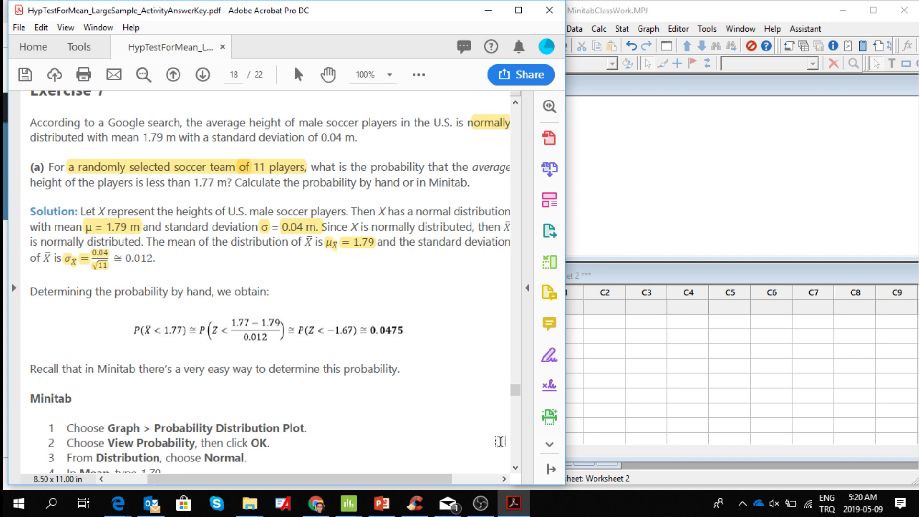
Following the answer key's Minitab instructions, switch to Minitab and start a Probability Distribution Plot of the View Probability type.
click(516, 469)
scroll(516, 469, down, 5)
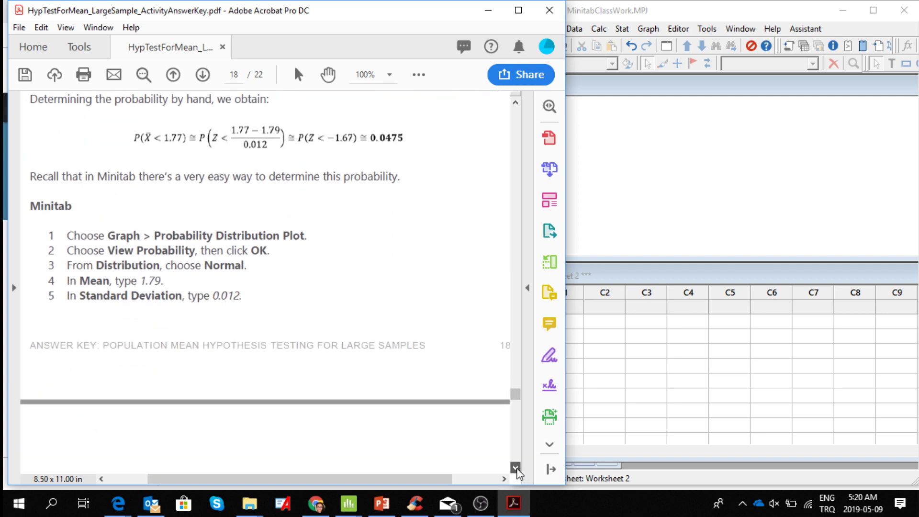
click(720, 233)
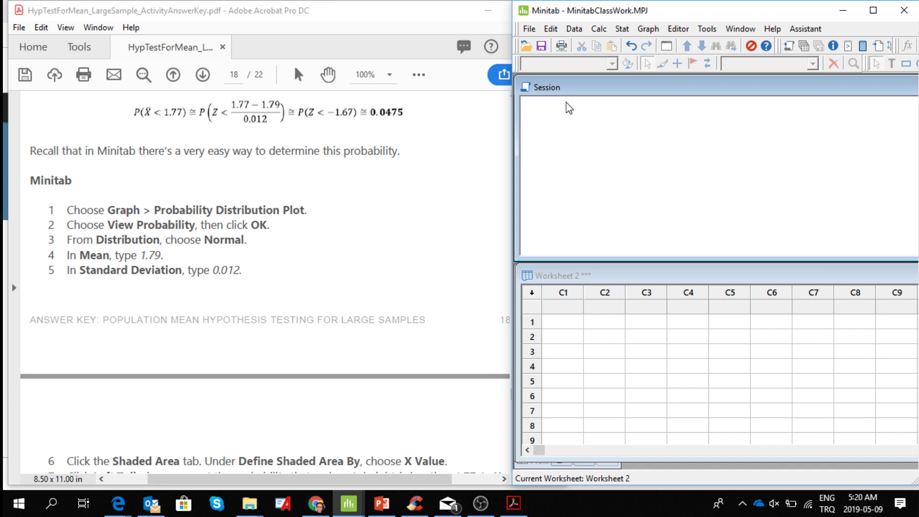
click(652, 30)
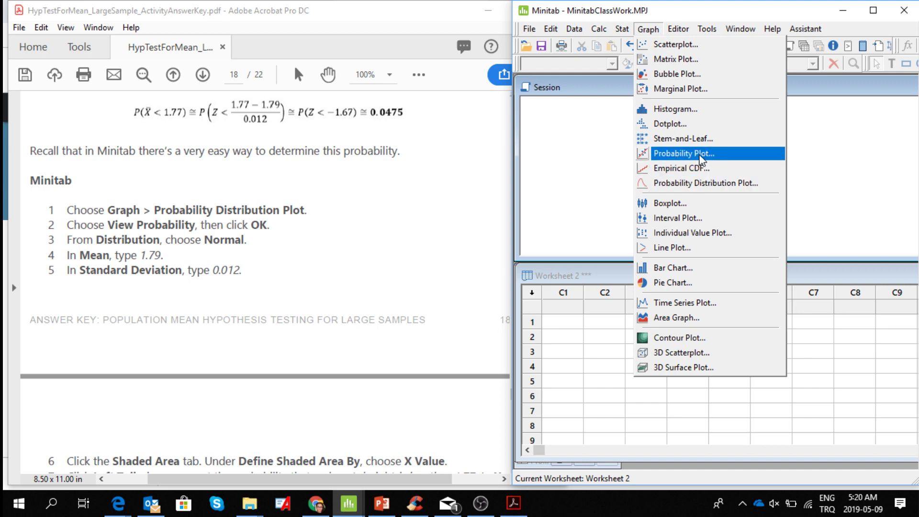
click(702, 183)
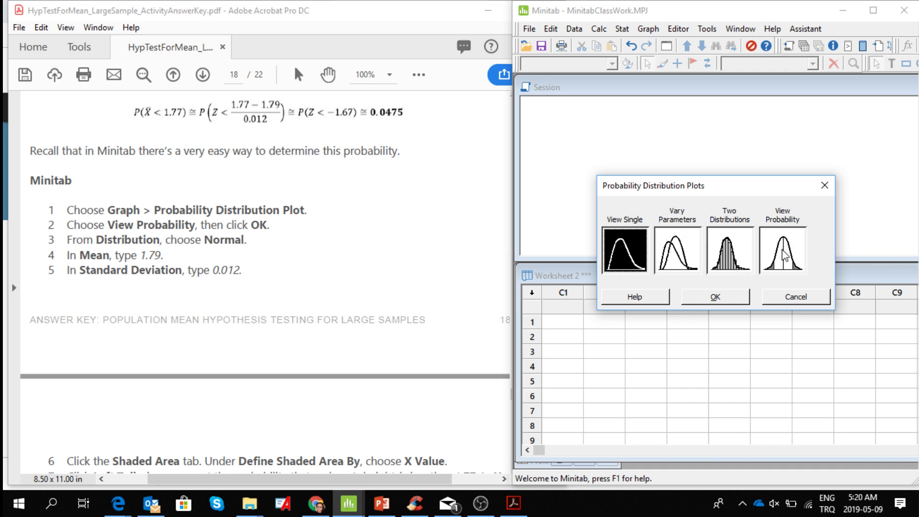
click(797, 260)
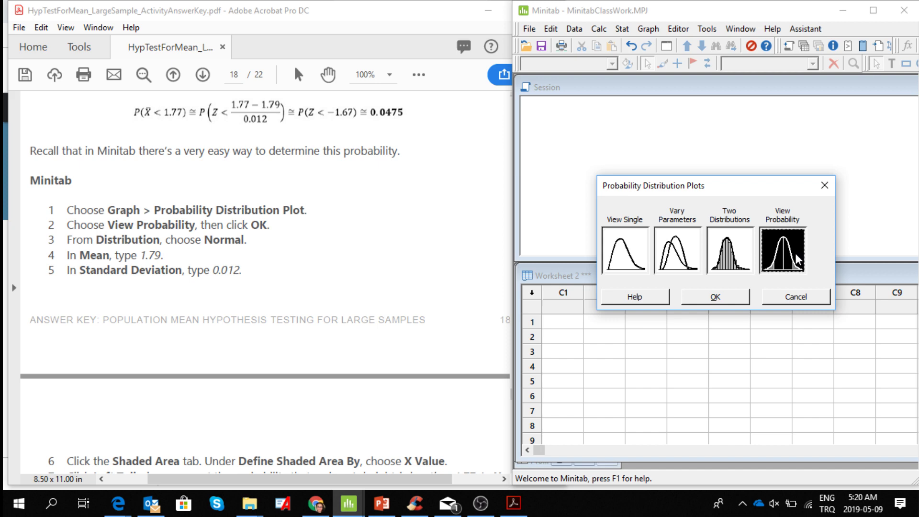
click(715, 297)
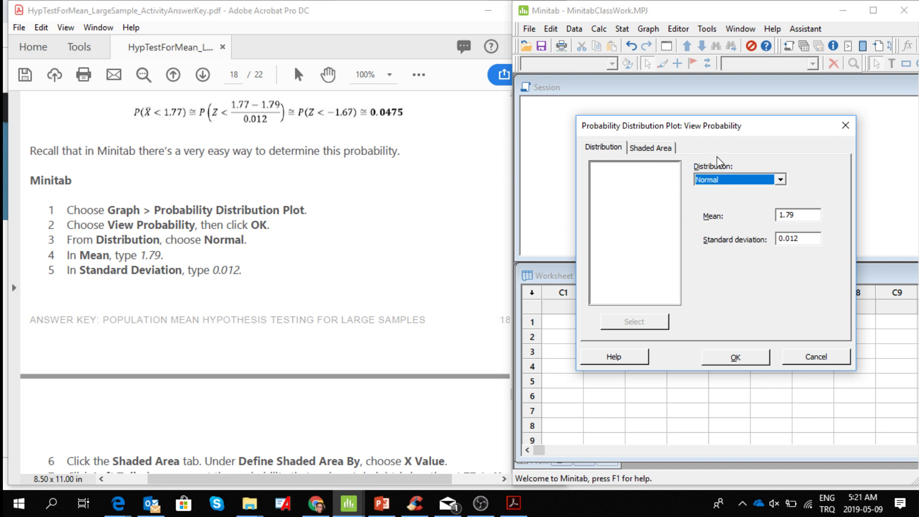
Use the Normal distribution with mean 1.79 and standard deviation 0.012 for the plot.
click(780, 180)
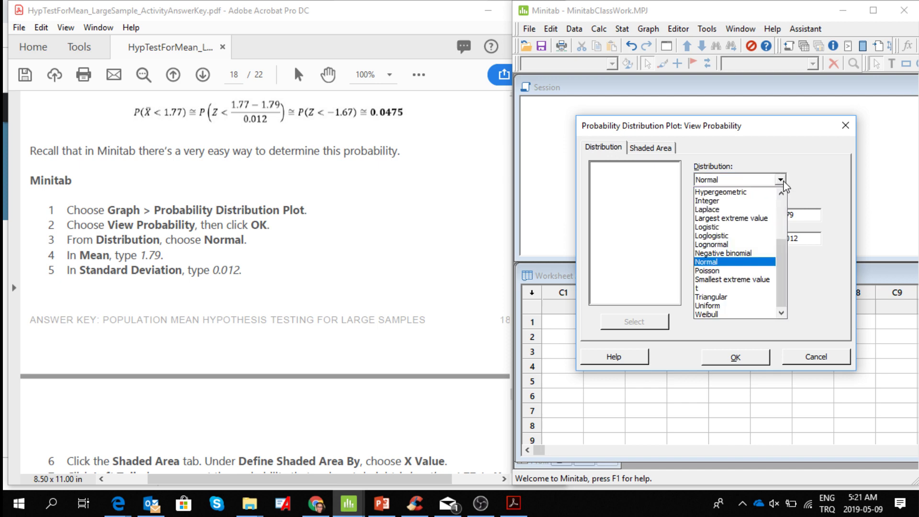
click(781, 180)
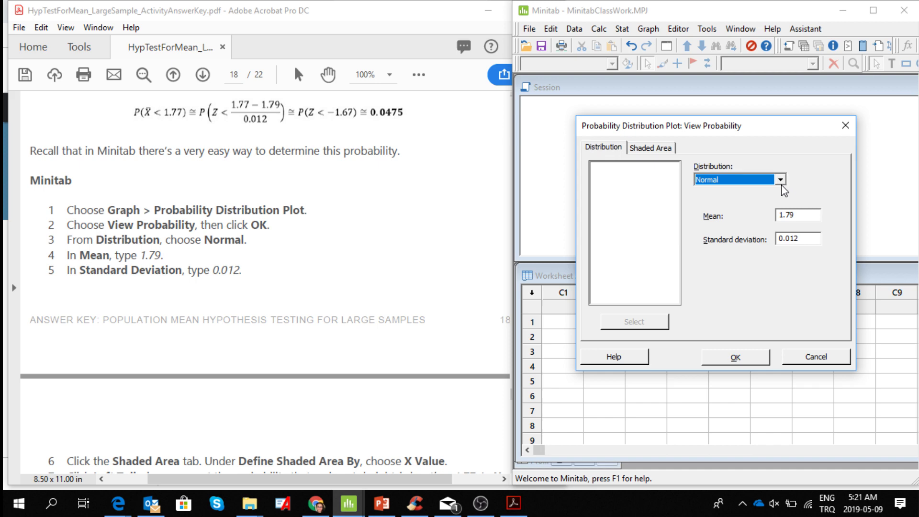
click(800, 217)
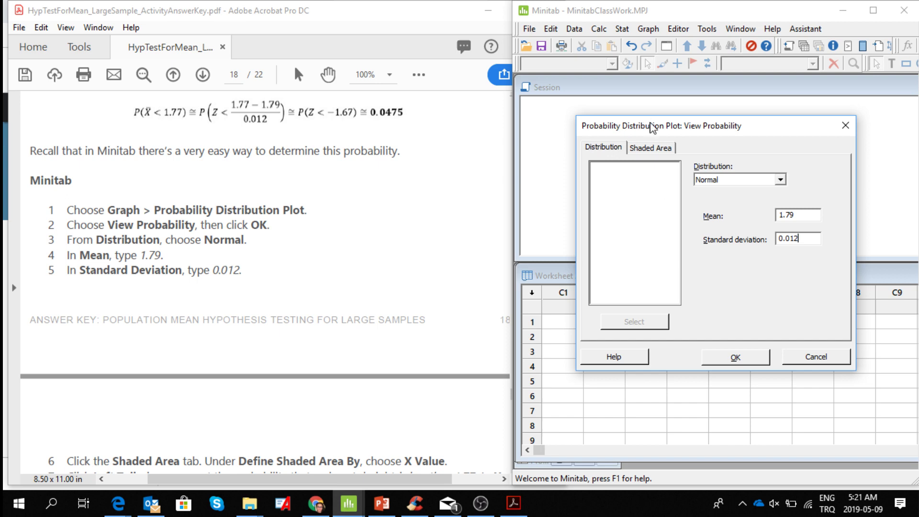
Define the plot's shaded area by X Value instead of Probability.
click(660, 152)
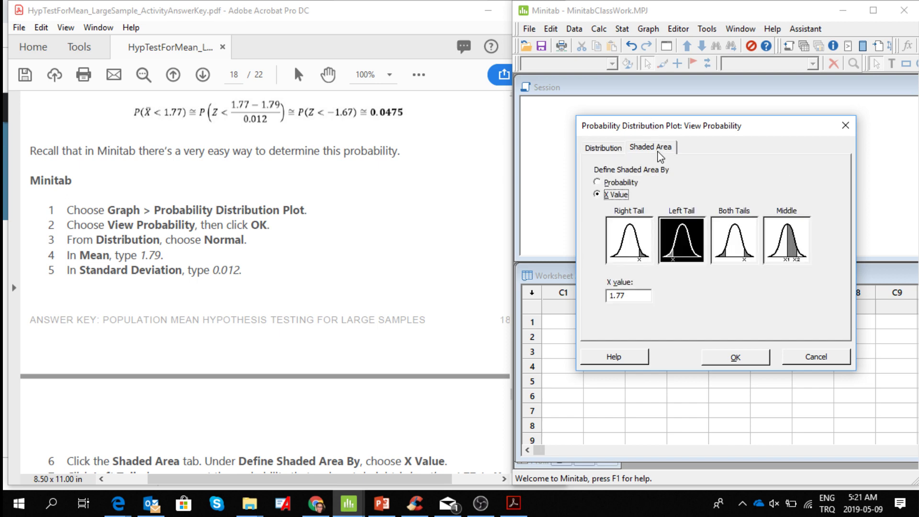
click(603, 186)
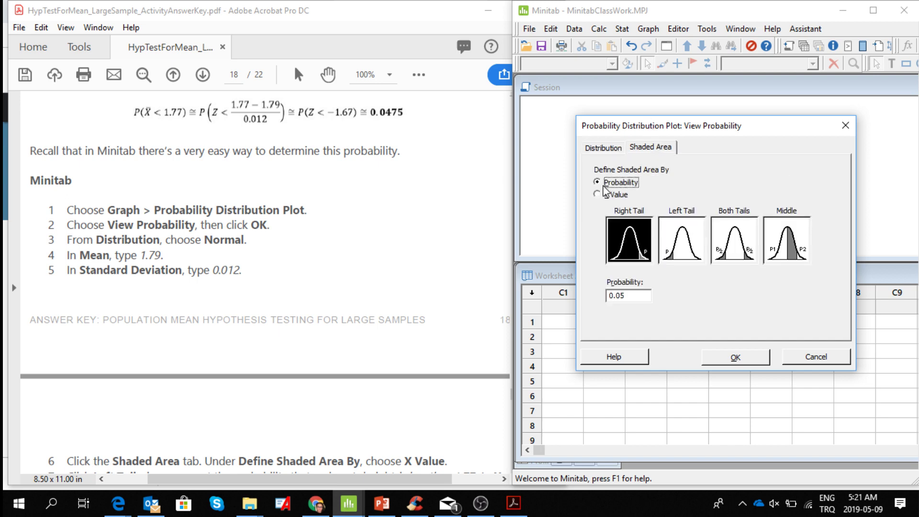
click(620, 200)
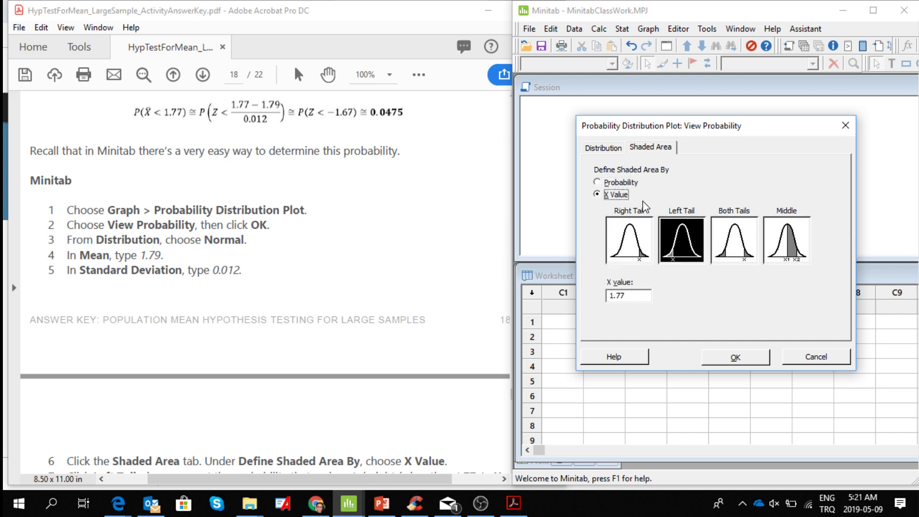
Consult the answer key PDF for the tail settings, shade the left tail at X value 1.77 in Minitab, and generate the distribution plot.
click(404, 163)
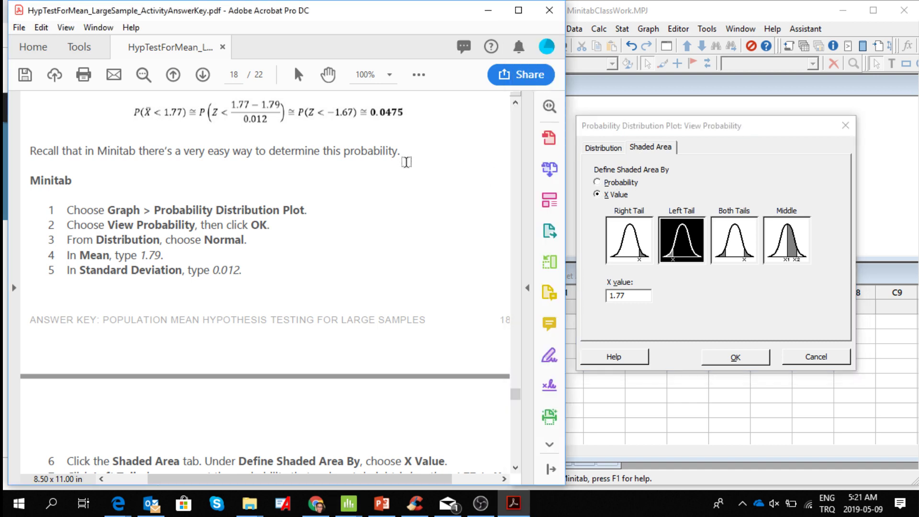
click(516, 101)
click(516, 102)
click(517, 103)
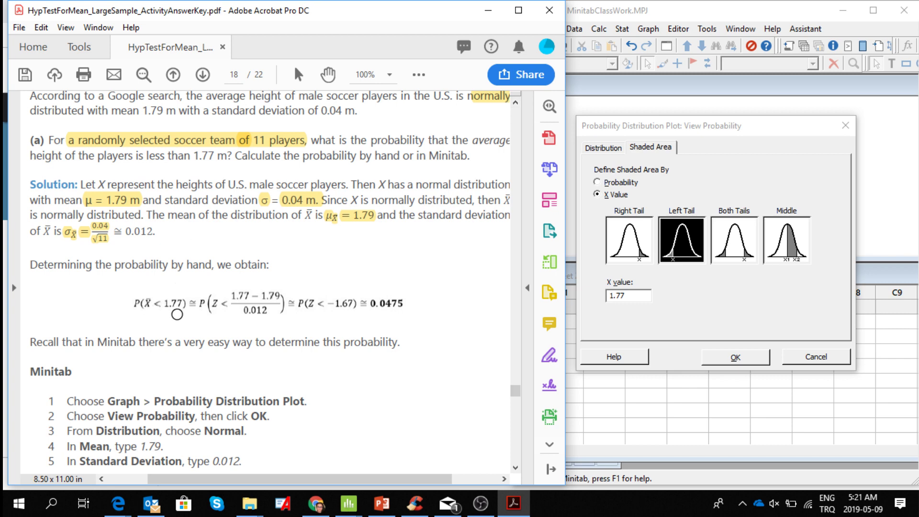
click(515, 467)
scroll(516, 468, down, 8)
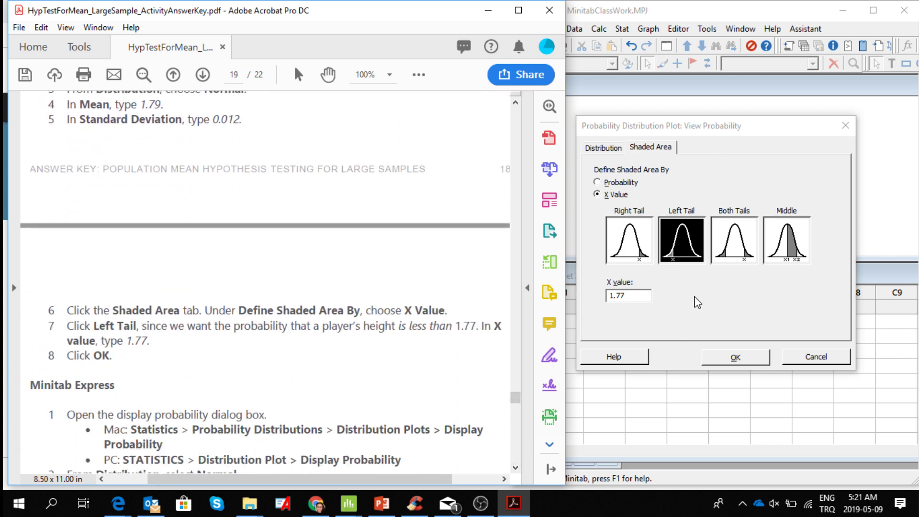
click(639, 223)
click(681, 231)
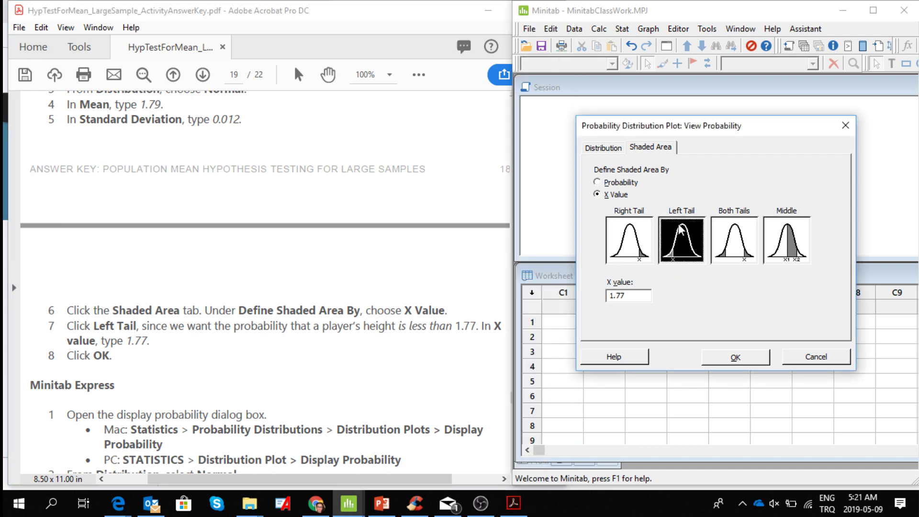
click(735, 238)
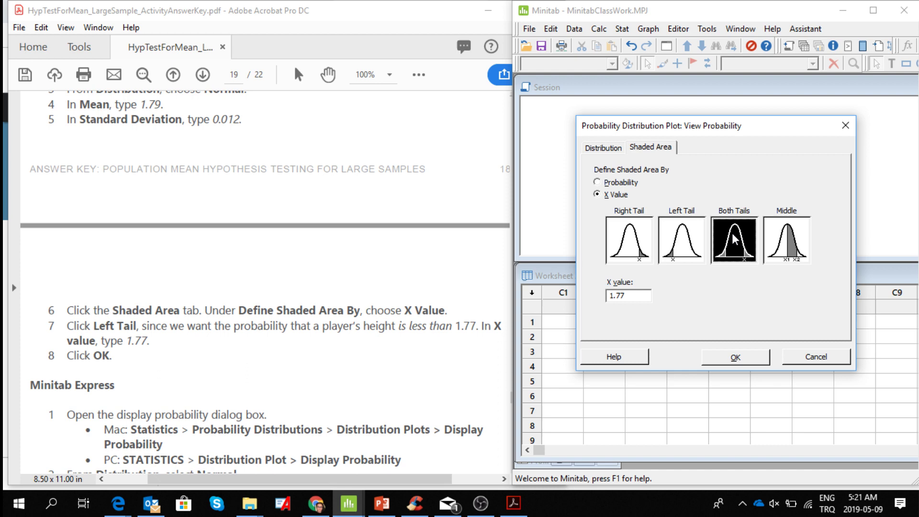
click(794, 240)
click(682, 240)
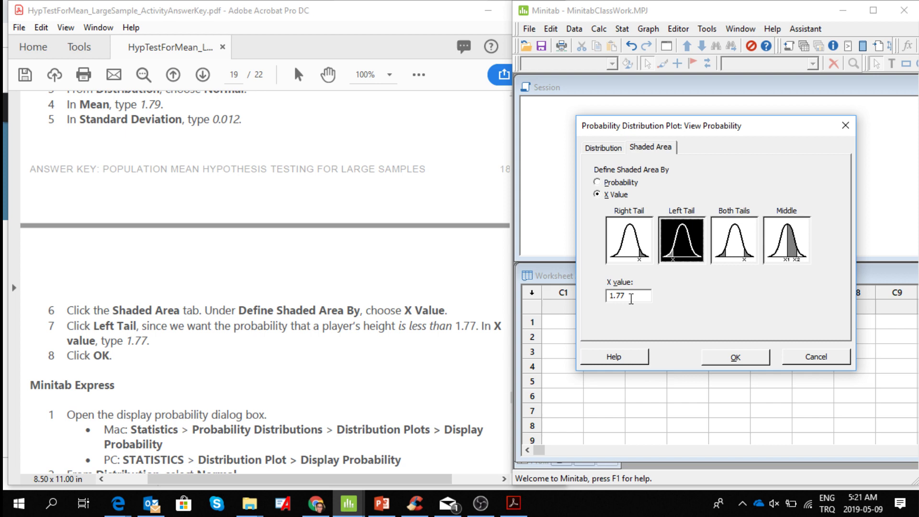
click(735, 358)
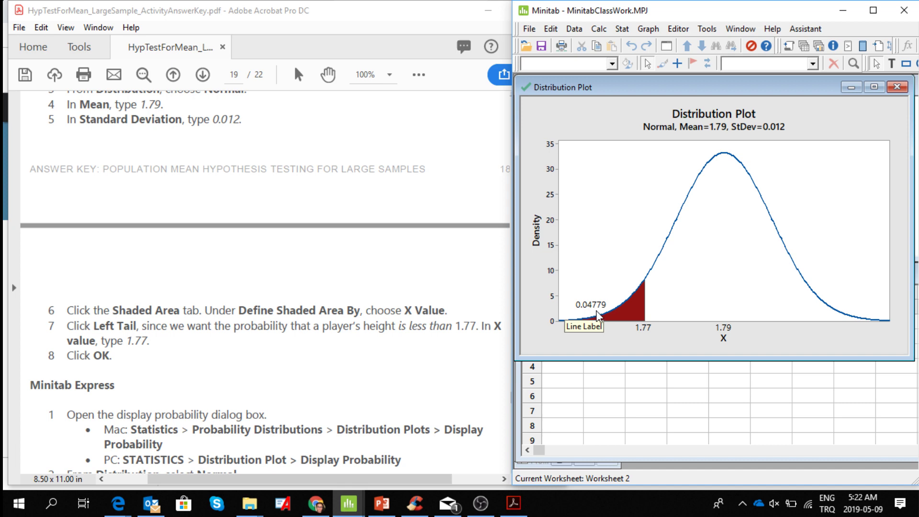
Return to the answer key PDF in Acrobat and compare its hand-calculated probability for Exercise 7(a) with the Minitab plot.
click(378, 234)
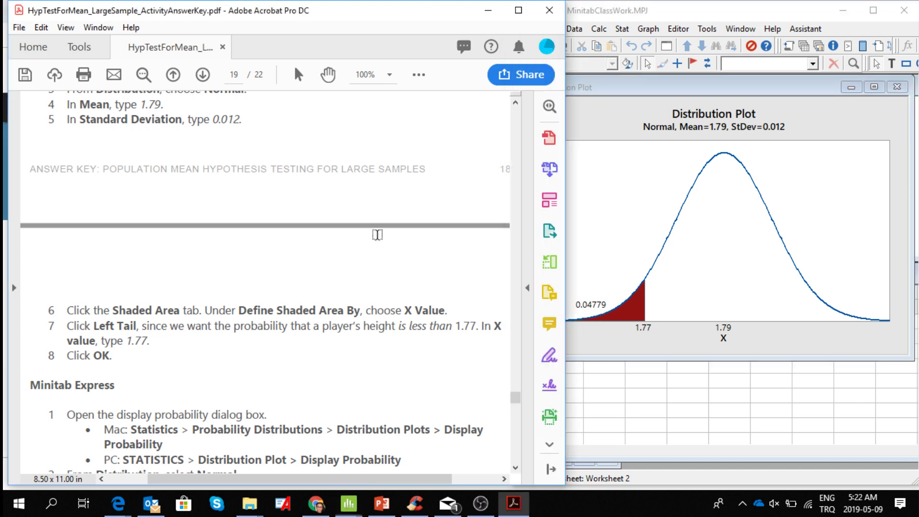
scroll(515, 102, up, 10)
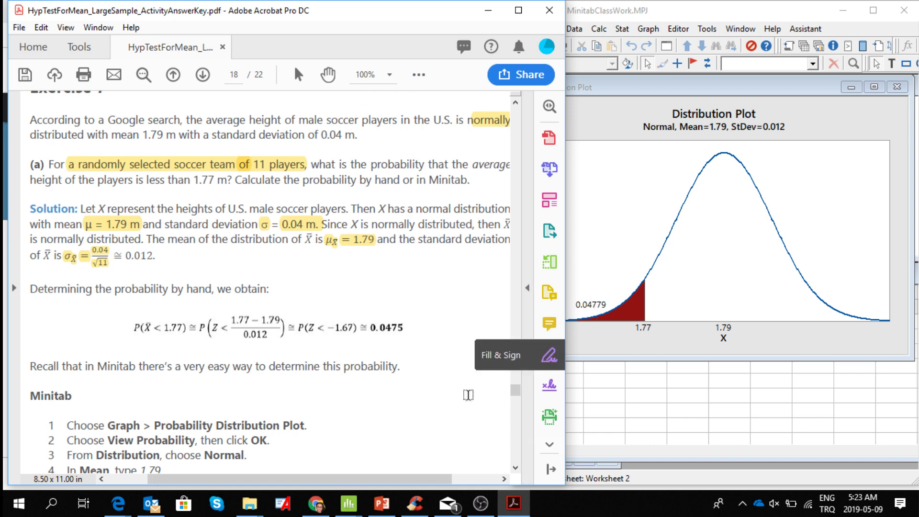
click(516, 467)
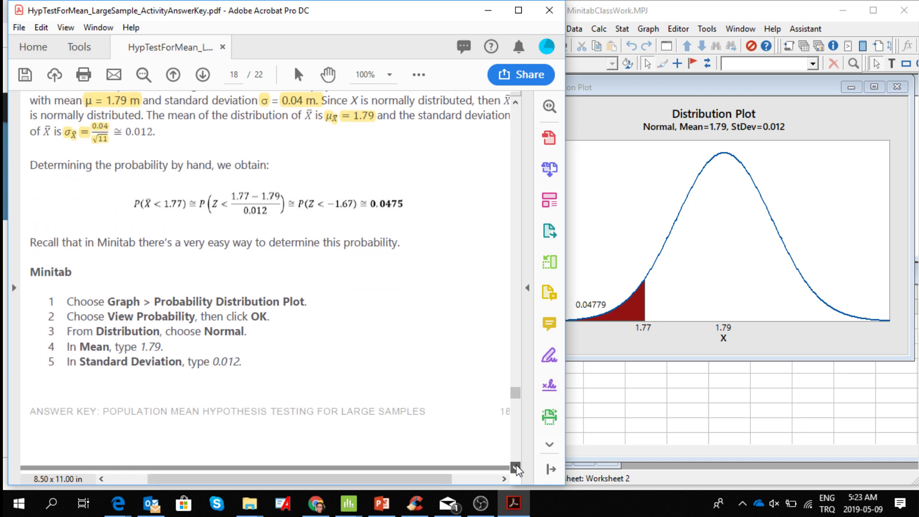